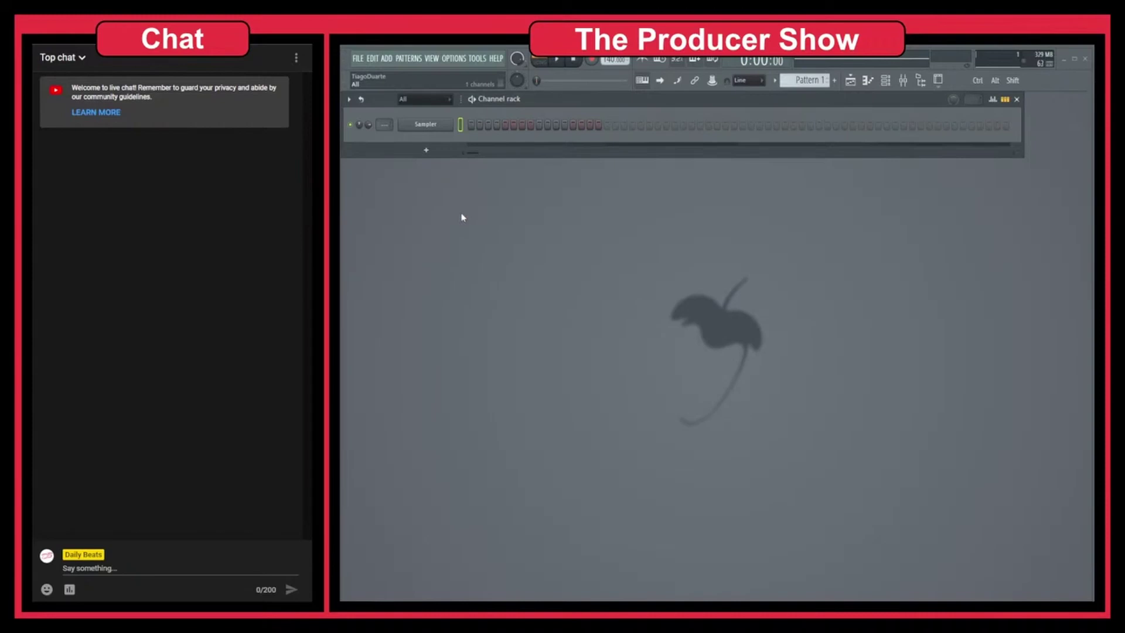
Step: Add a Fruity Video Player channel to the channel rack and move its window fully into view
left_click(426, 150)
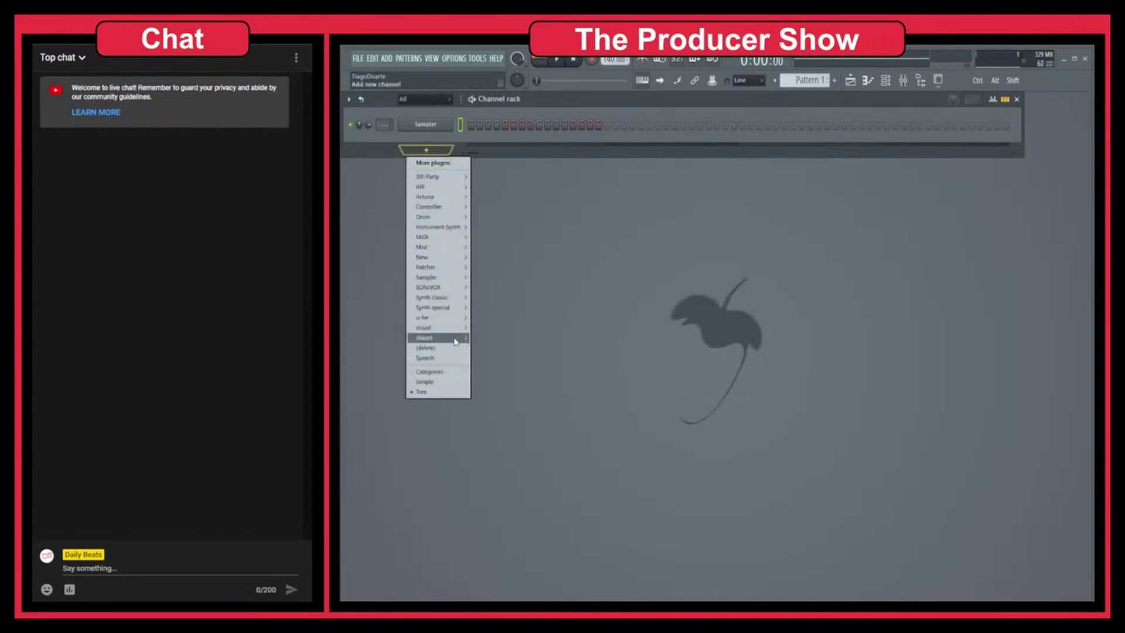
mouse_move(451, 331)
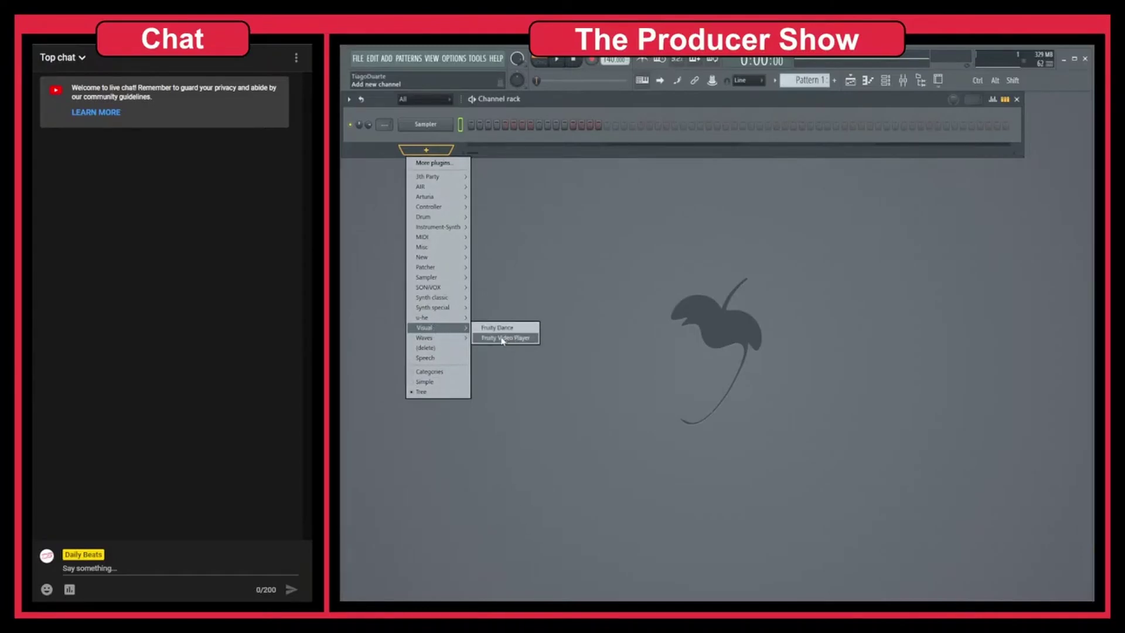
left_click(520, 338)
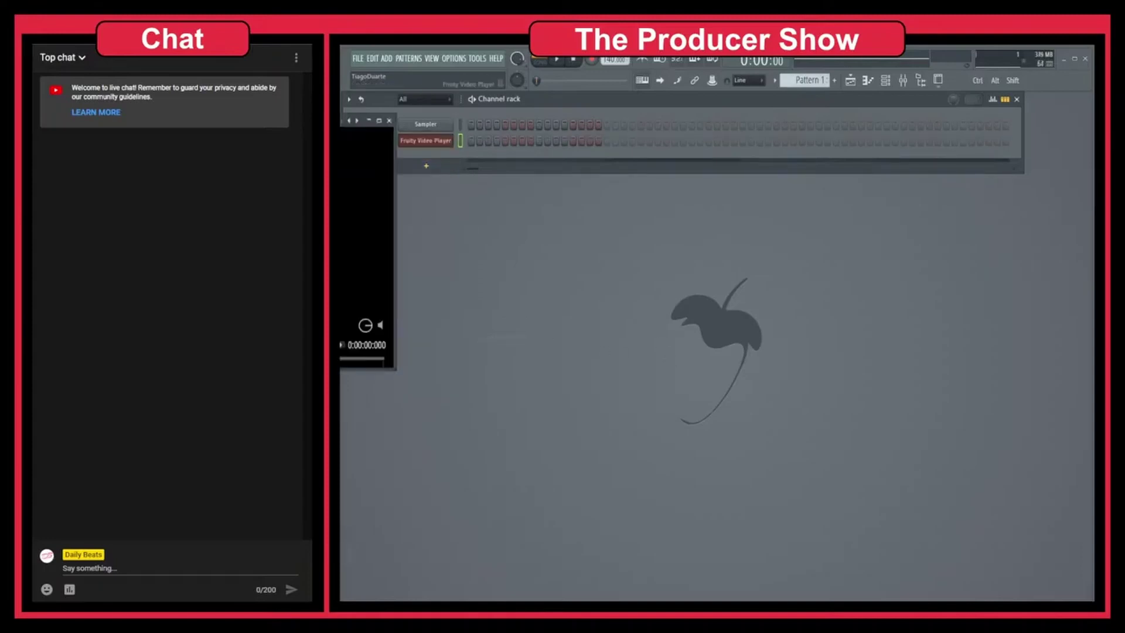
left_click_drag(290, 124, 649, 218)
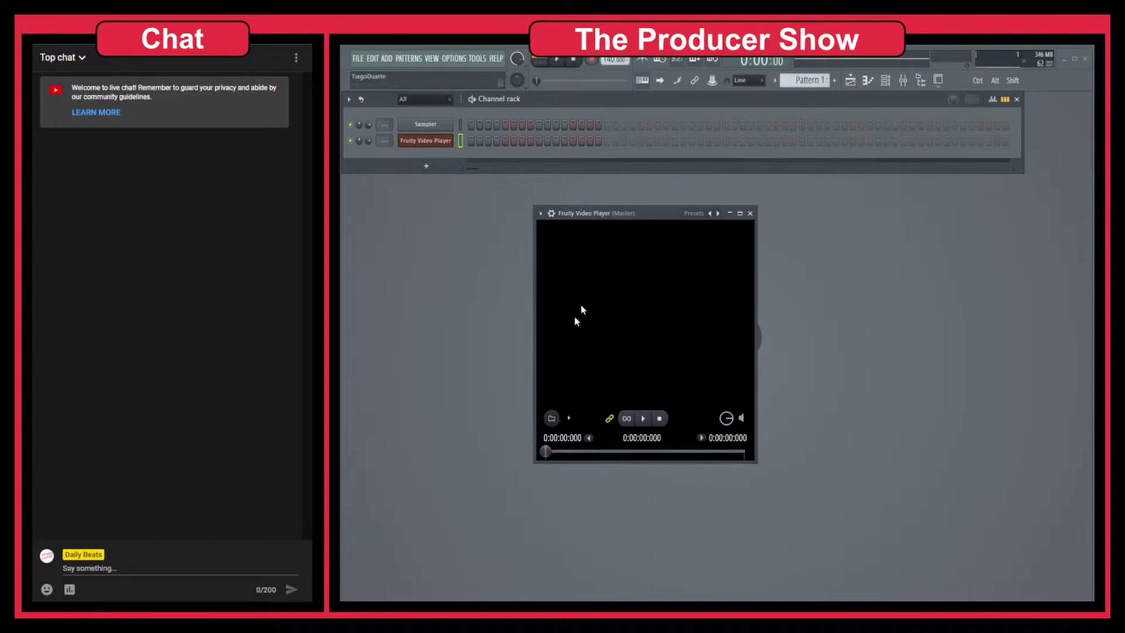
Step: Switch playback to song mode, then park the video player in the lower-right corner of the workspace and widen it
left_click(561, 63)
left_click(661, 420)
left_click_drag(645, 216, 991, 356)
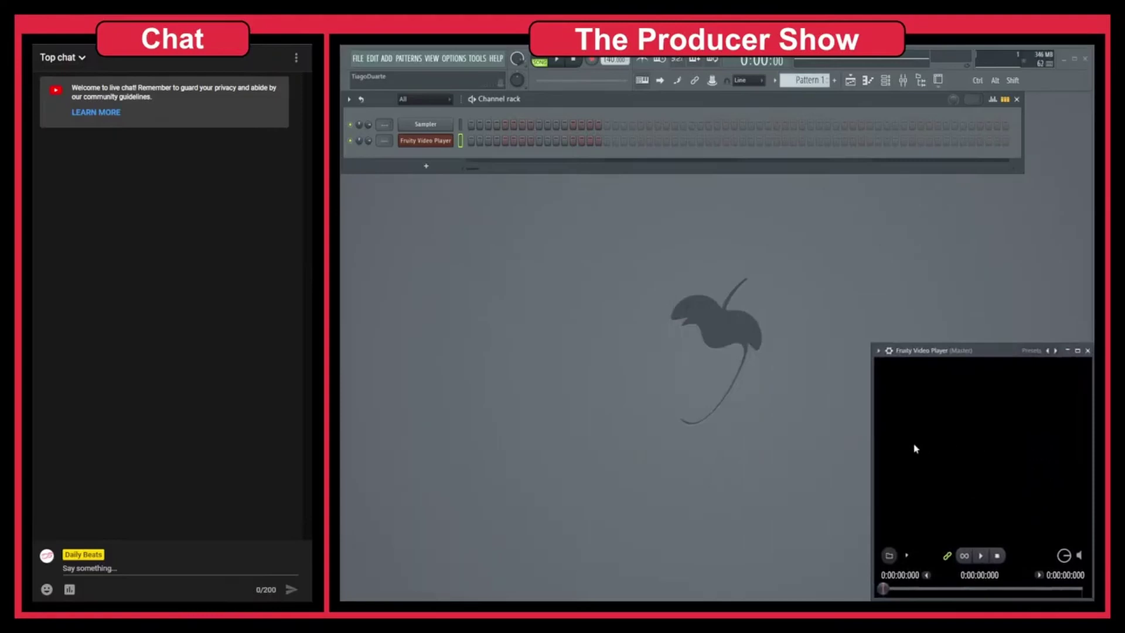
left_click_drag(873, 448, 819, 447)
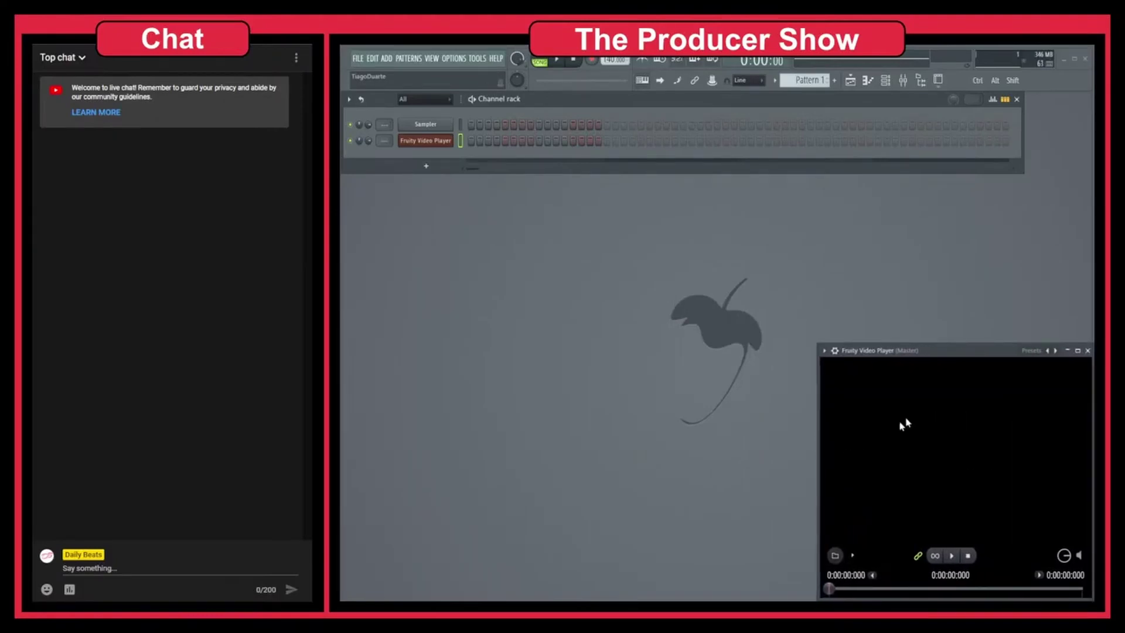
Step: In the playlist, place Pattern 1 at the start of Track 1 and lengthen the clip to about bar 8
left_click(851, 81)
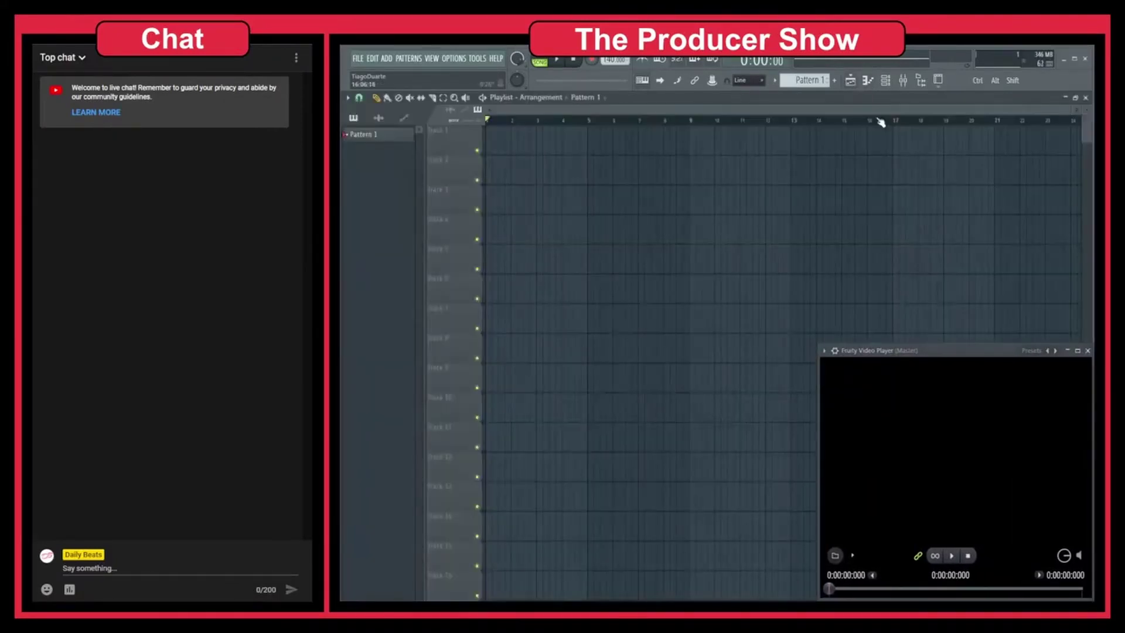
left_click(509, 147)
left_click_drag(512, 132, 662, 146)
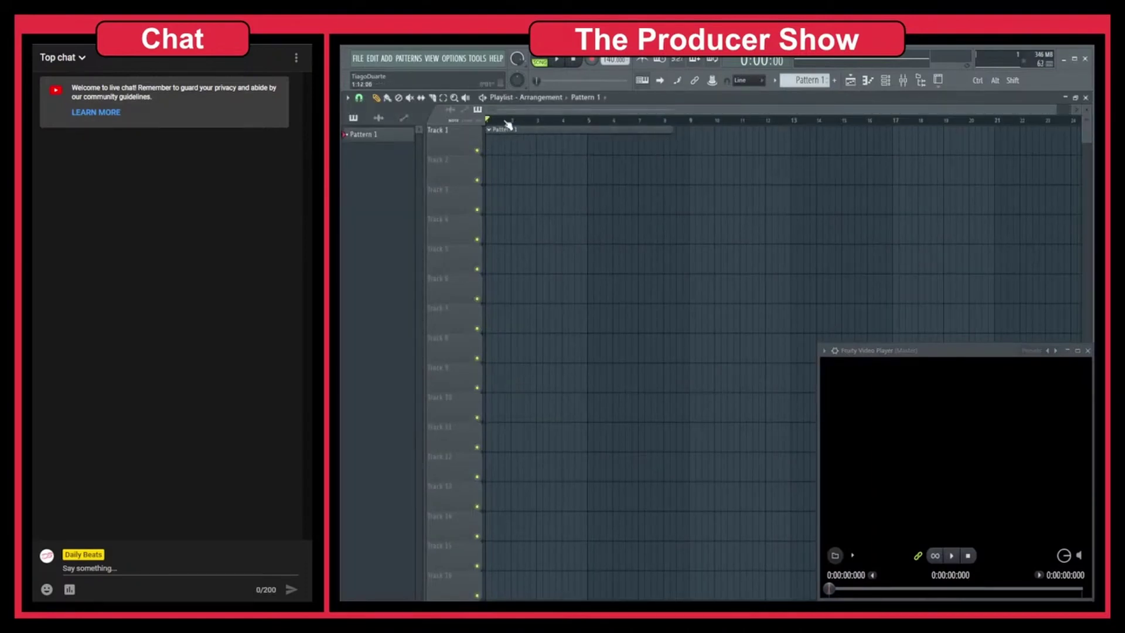
Step: Move the song position to about bar 4 and load the video 787 - Fallout [YouTube] into the video player
left_click_drag(507, 121, 560, 121)
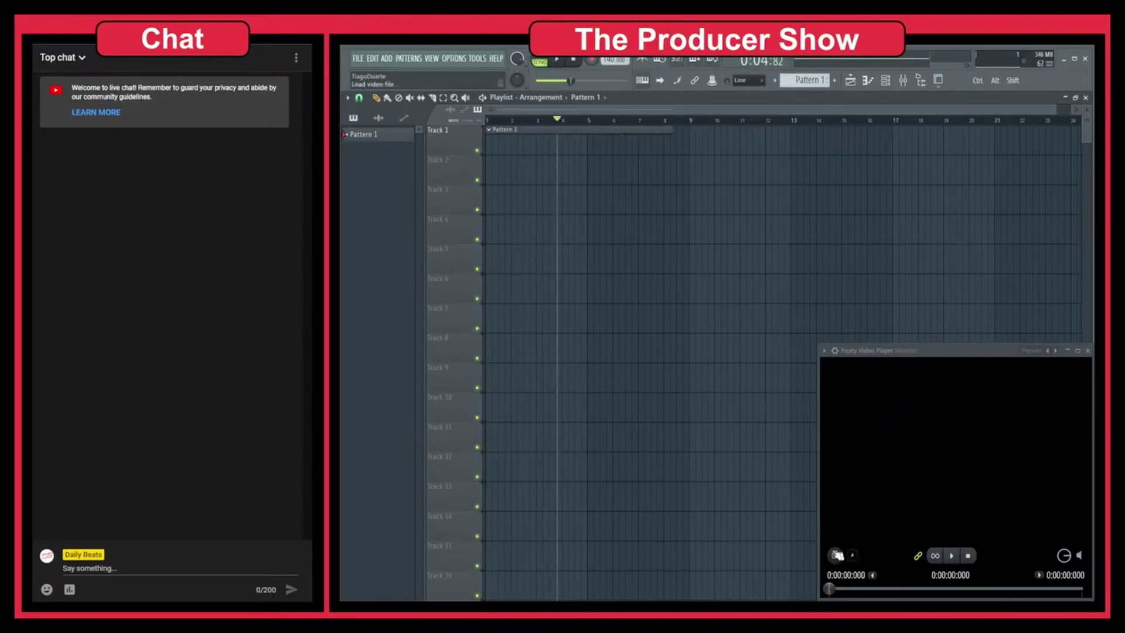
left_click_drag(1008, 314, 341, 316)
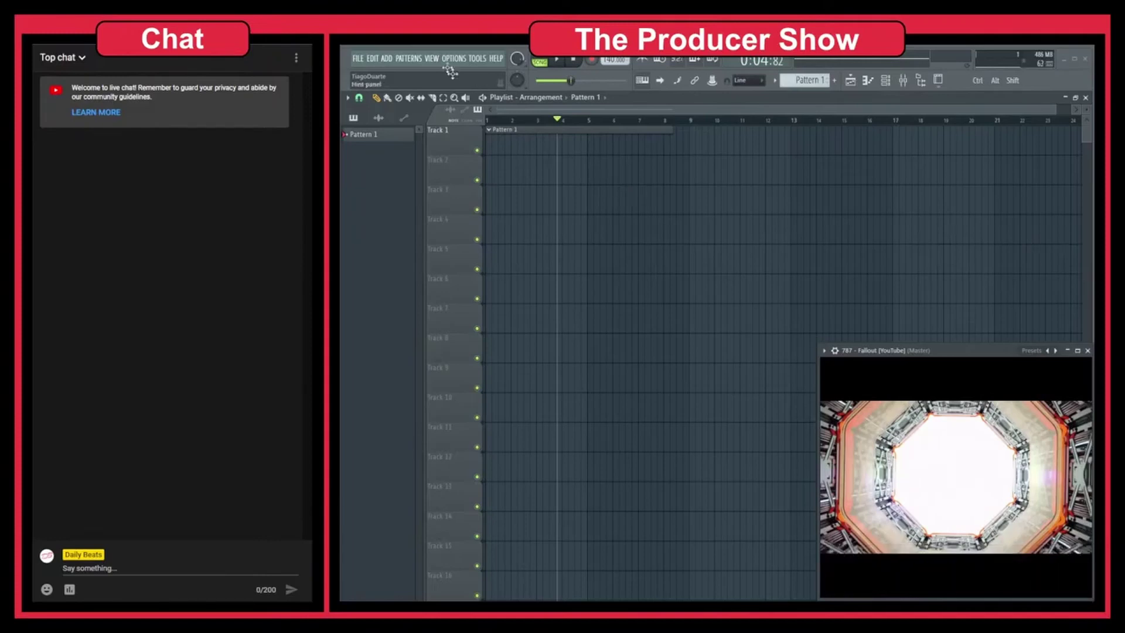
Step: Extend the Pattern 1 clip to about bar 24, and scrub the song position through the video back to the start
left_click_drag(547, 125, 1079, 142)
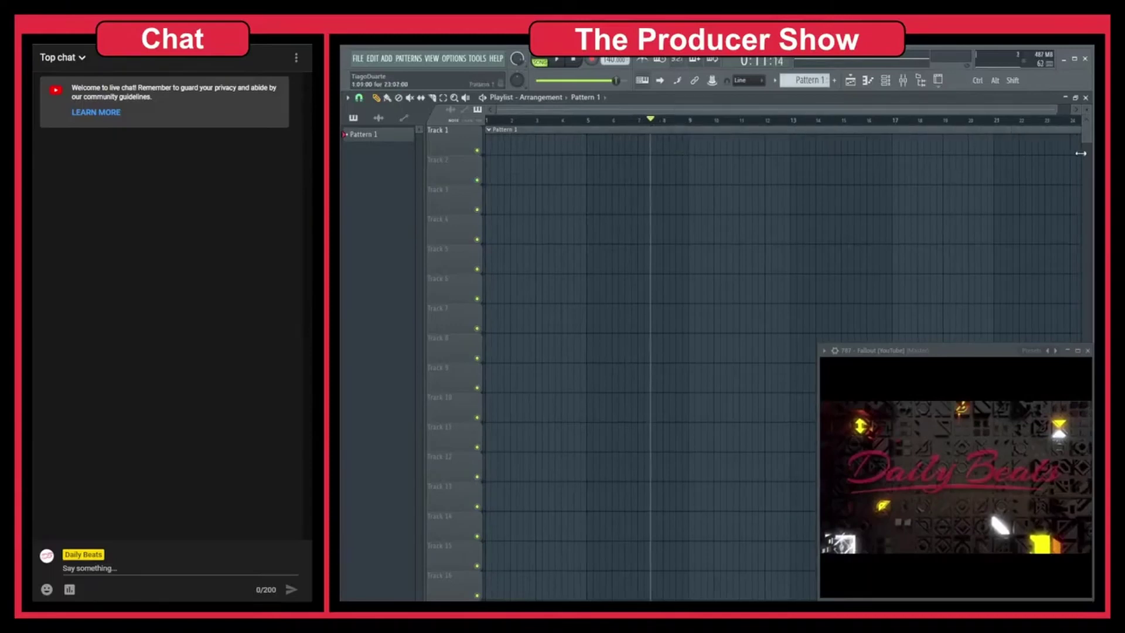
scroll(746, 231, "down", 2)
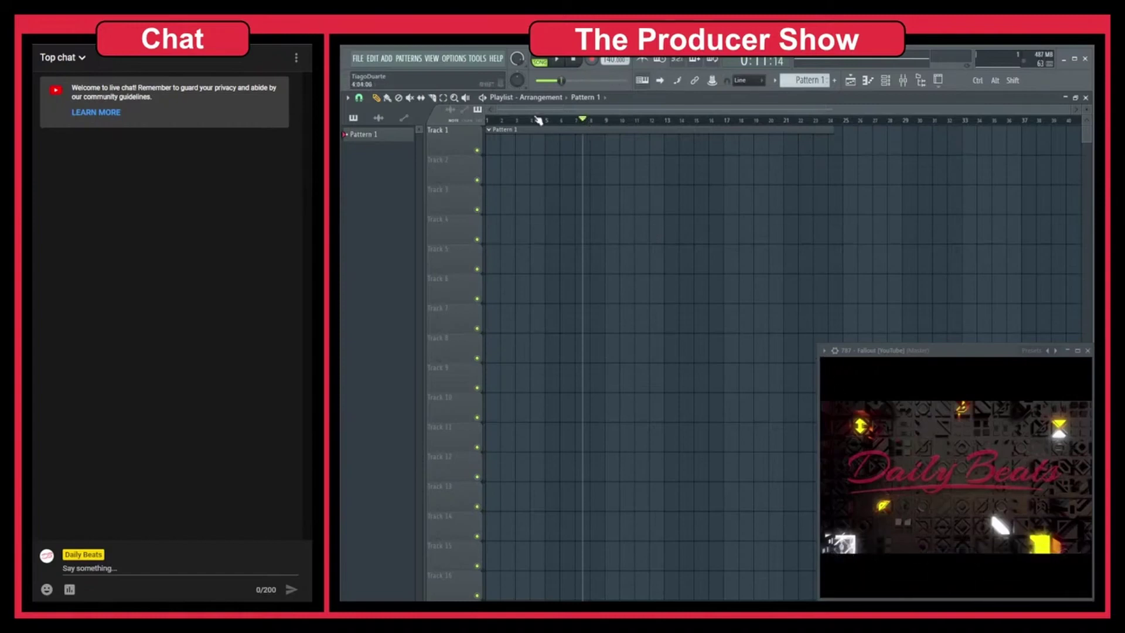
left_click_drag(591, 122, 487, 137)
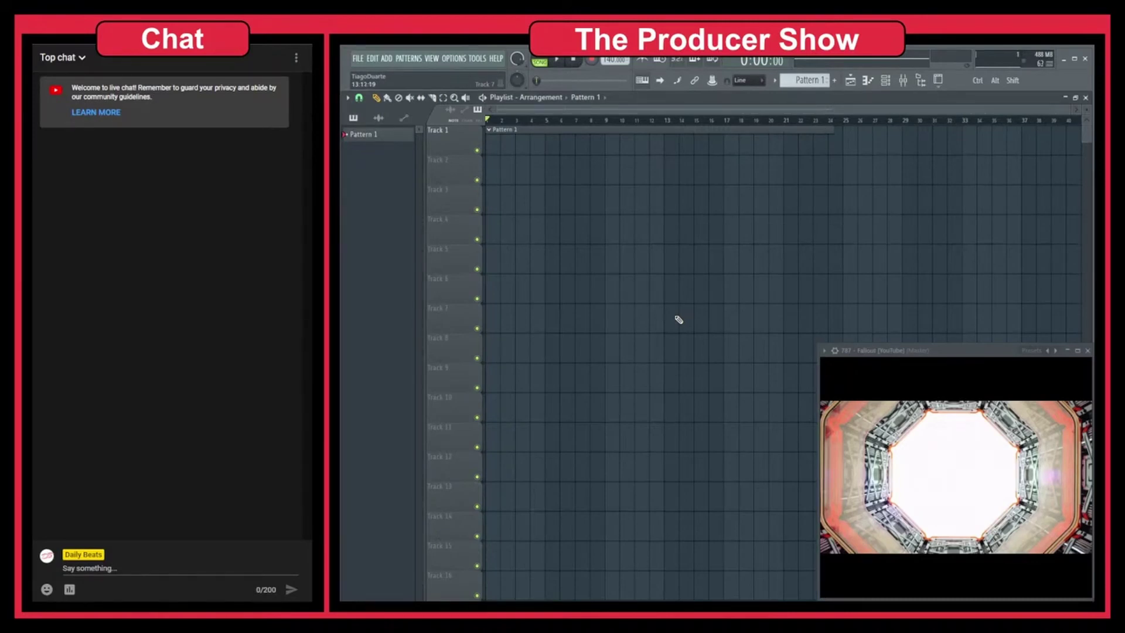
Step: Close the playlist and video player, and add ZGameEditor Visualizer to the first effect slot of the mixer's Master track
left_click(1085, 98)
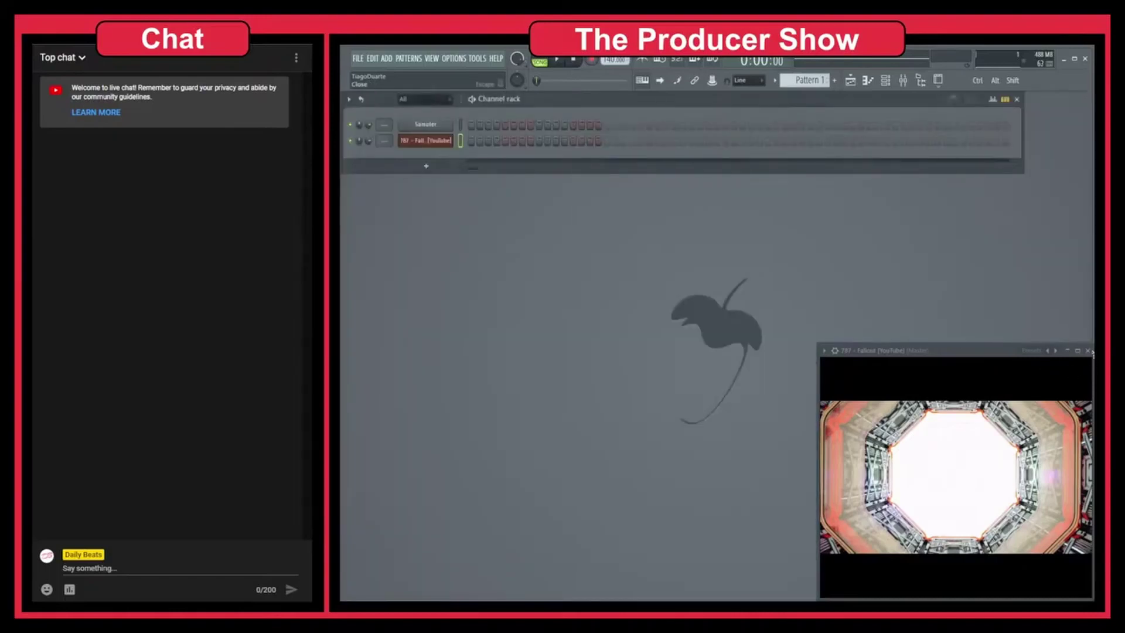
left_click(1088, 351)
left_click(904, 82)
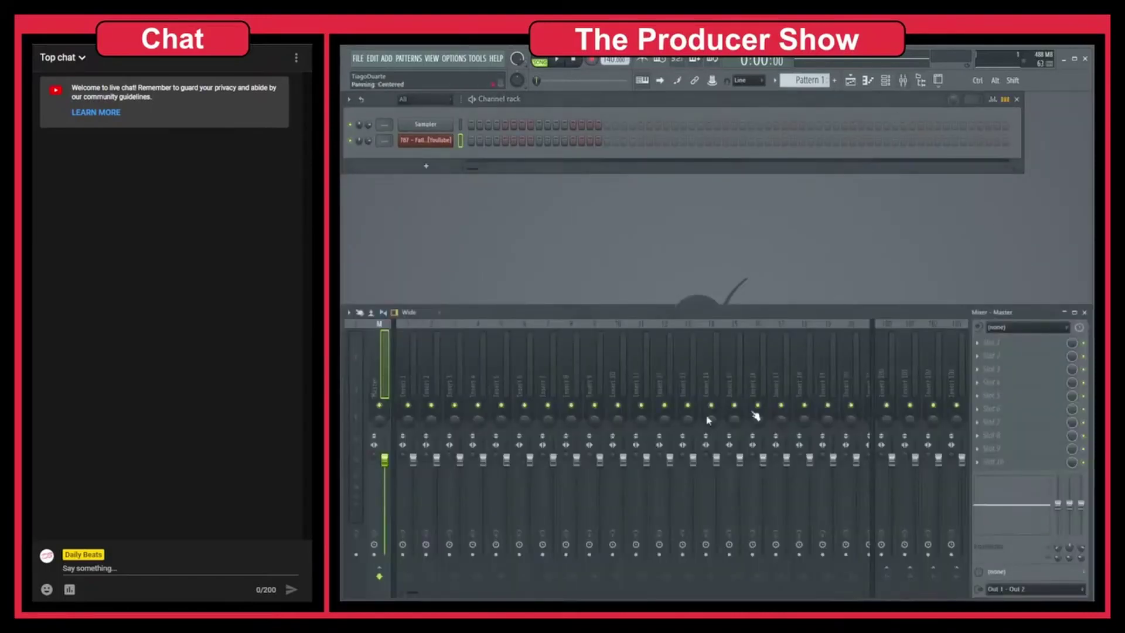
left_click(997, 347)
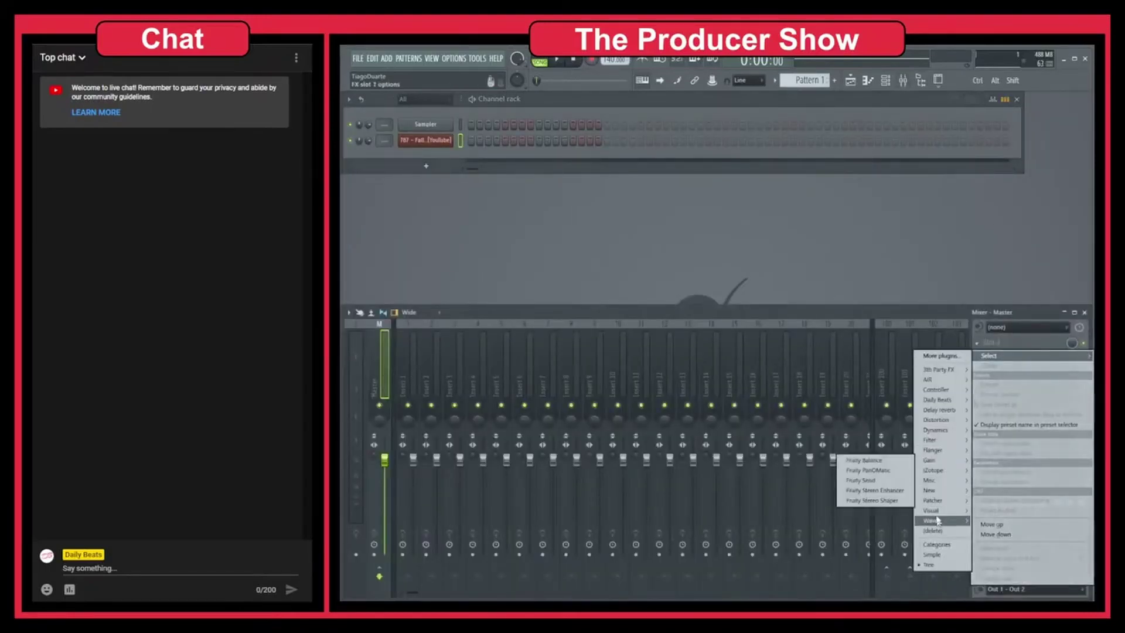
mouse_move(933, 514)
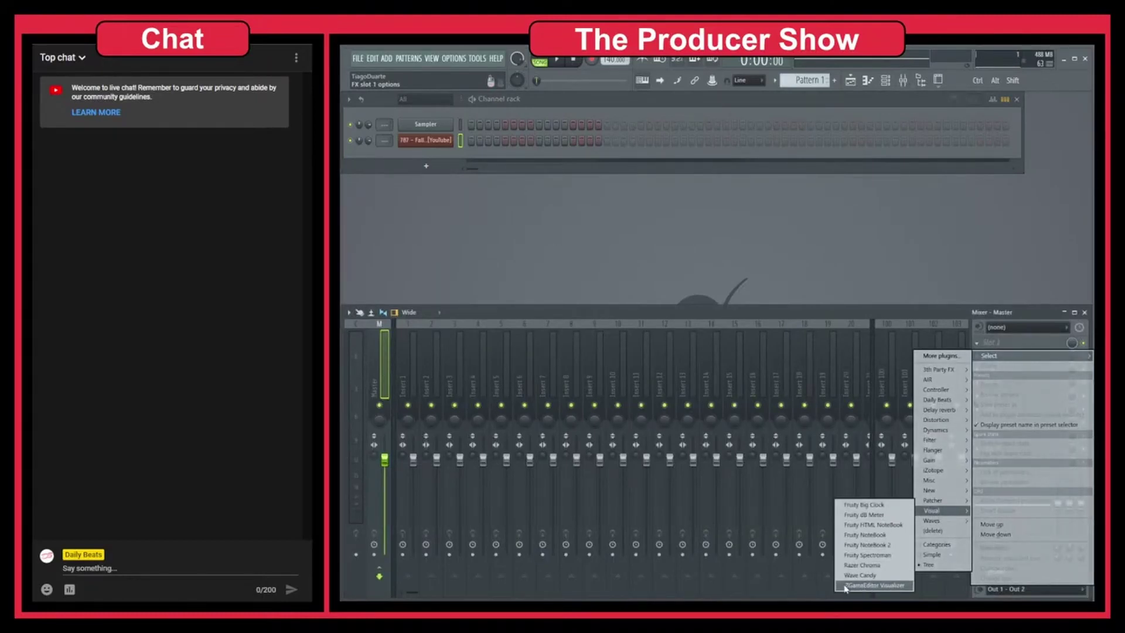
left_click(879, 585)
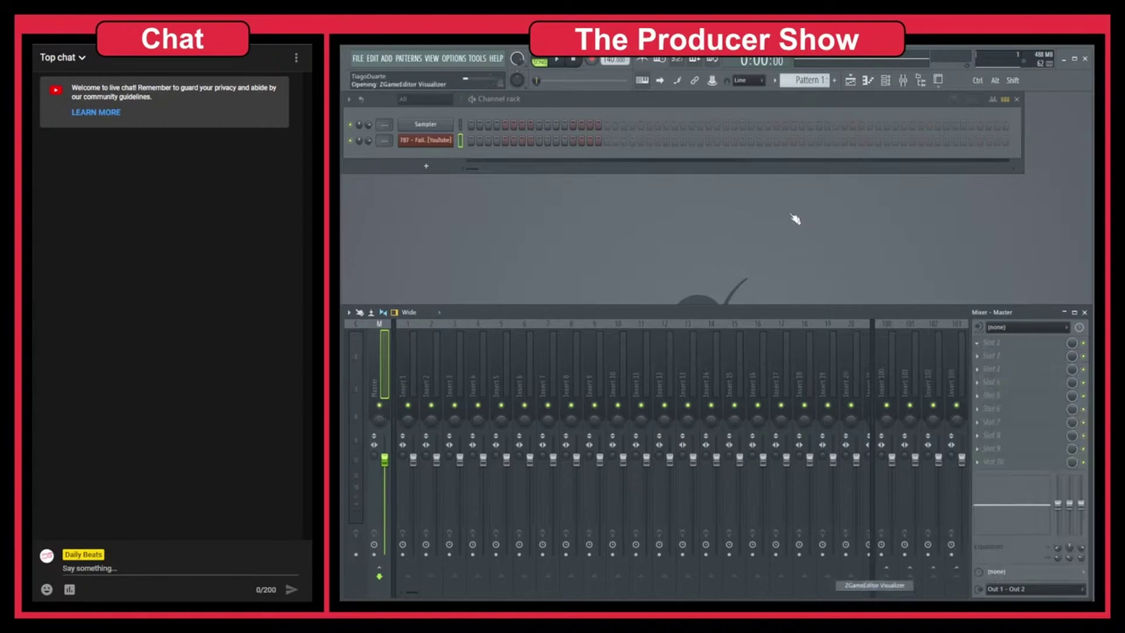
Step: Arrange the visualizer and preview windows, load the JPH Sameness preset and advance to JPH Simple
left_click_drag(776, 210, 684, 189)
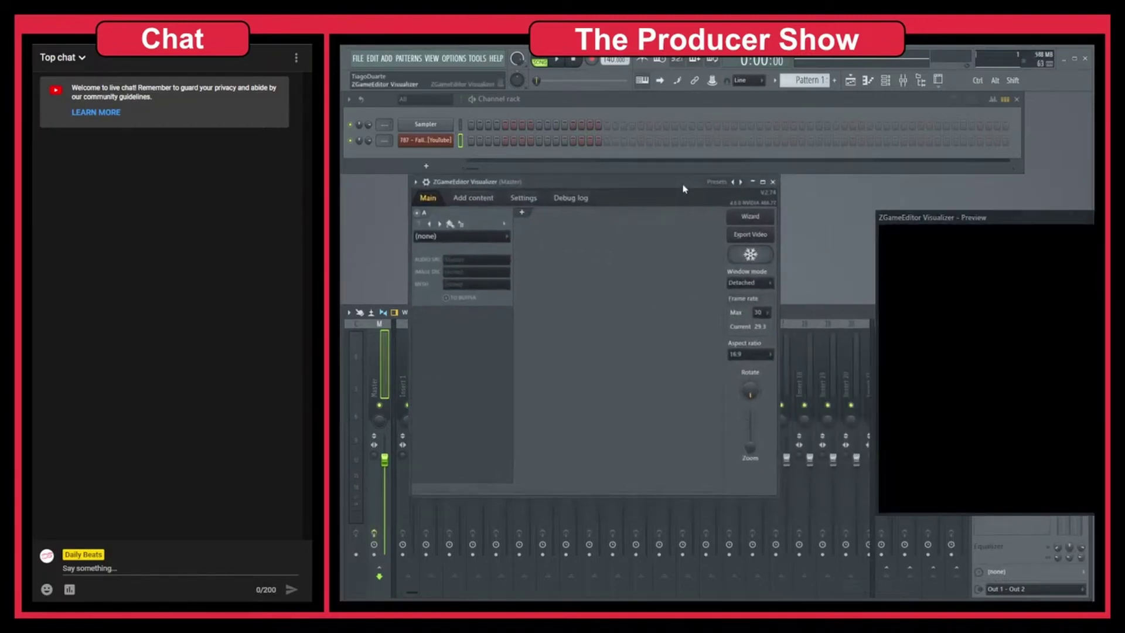
left_click_drag(995, 221, 820, 279)
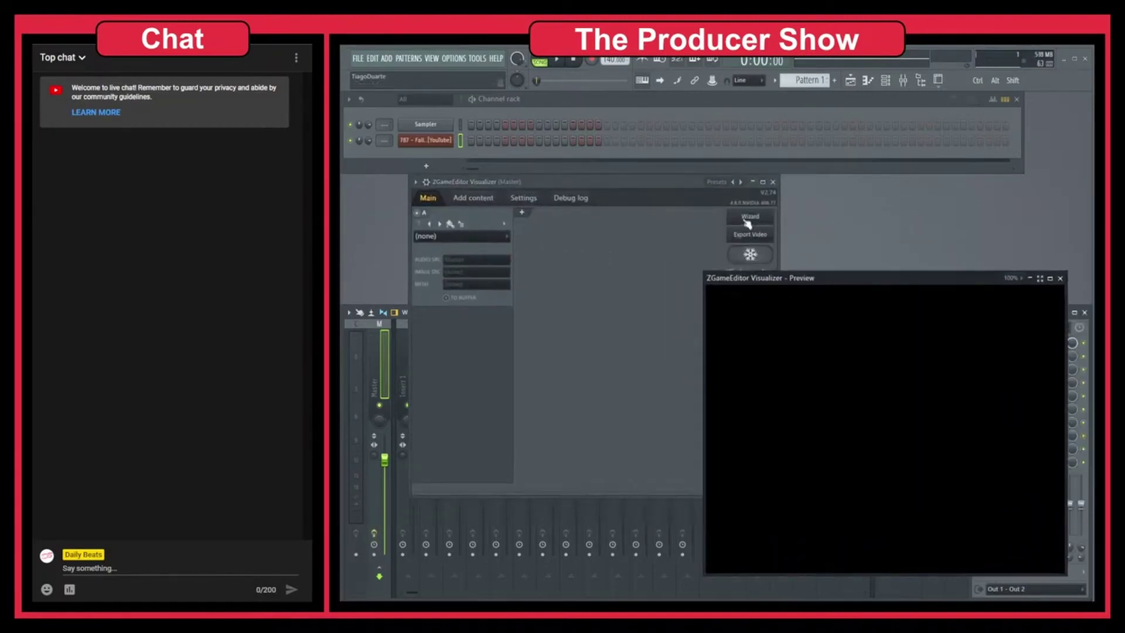
left_click(737, 183)
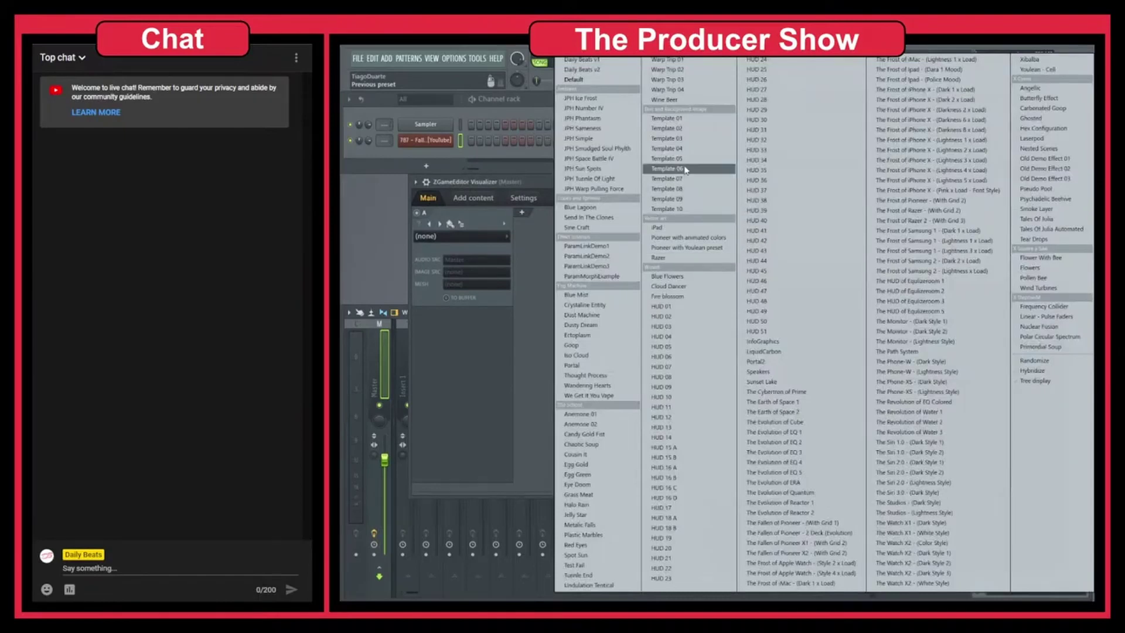
left_click(602, 129)
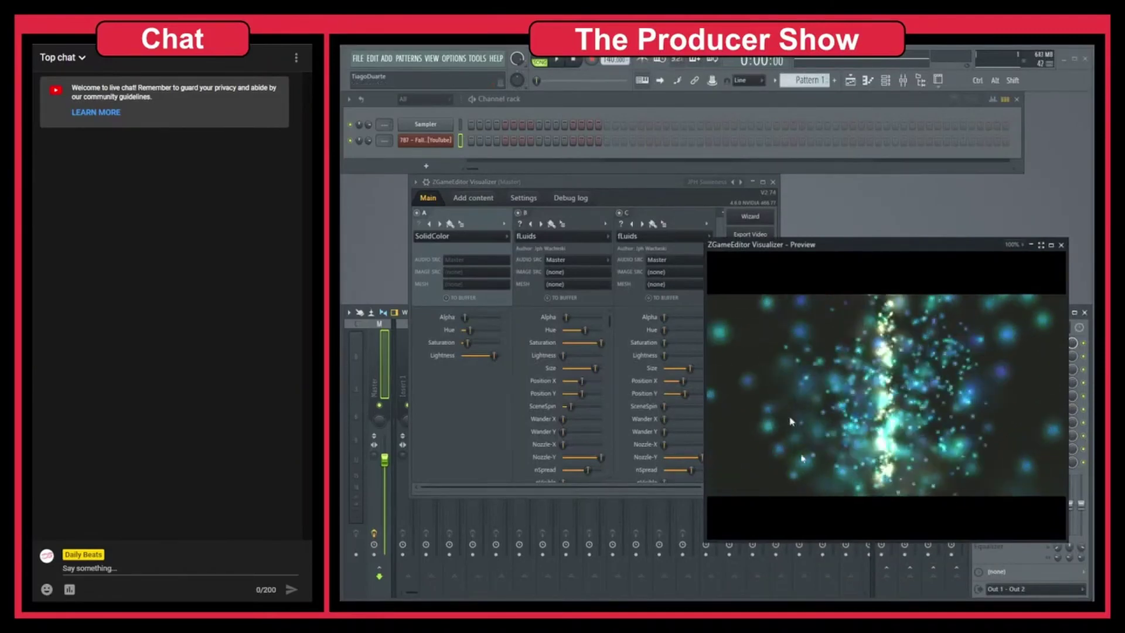
left_click(740, 182)
left_click_drag(652, 186, 606, 149)
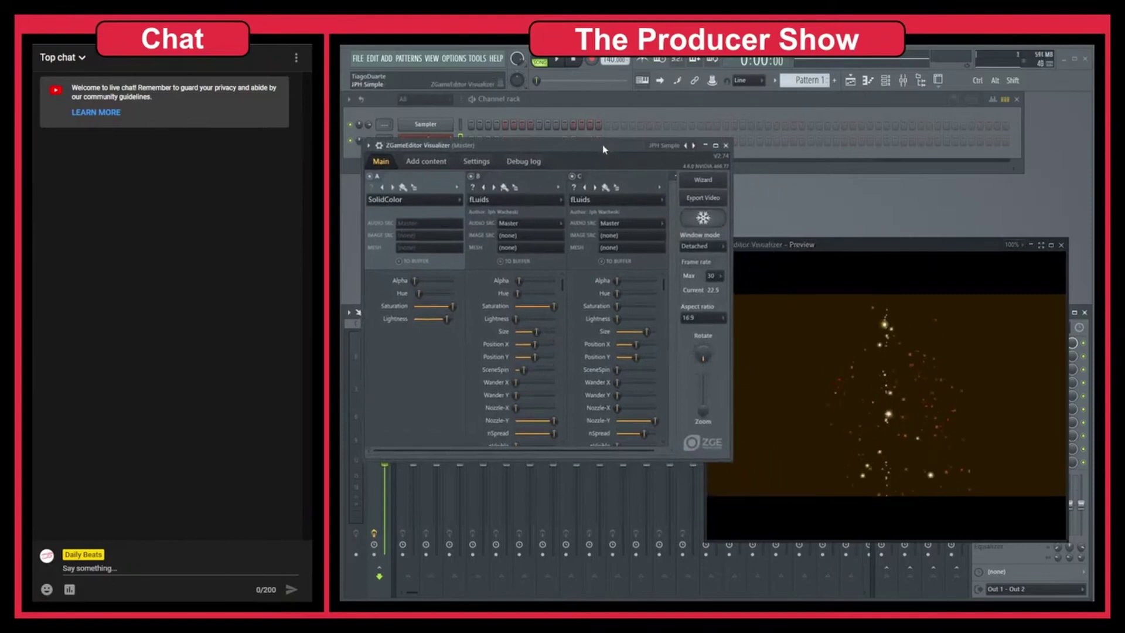
Step: Open the visualizer's video wizard, agreeing to replace the current settings, and reposition its window
left_click(703, 180)
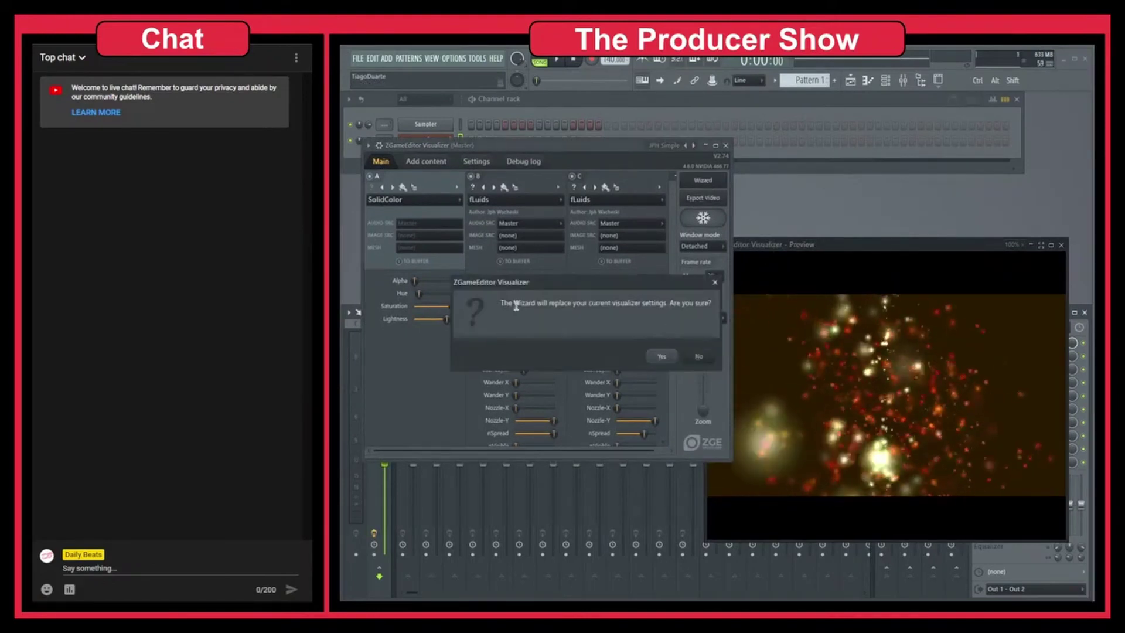
left_click(662, 356)
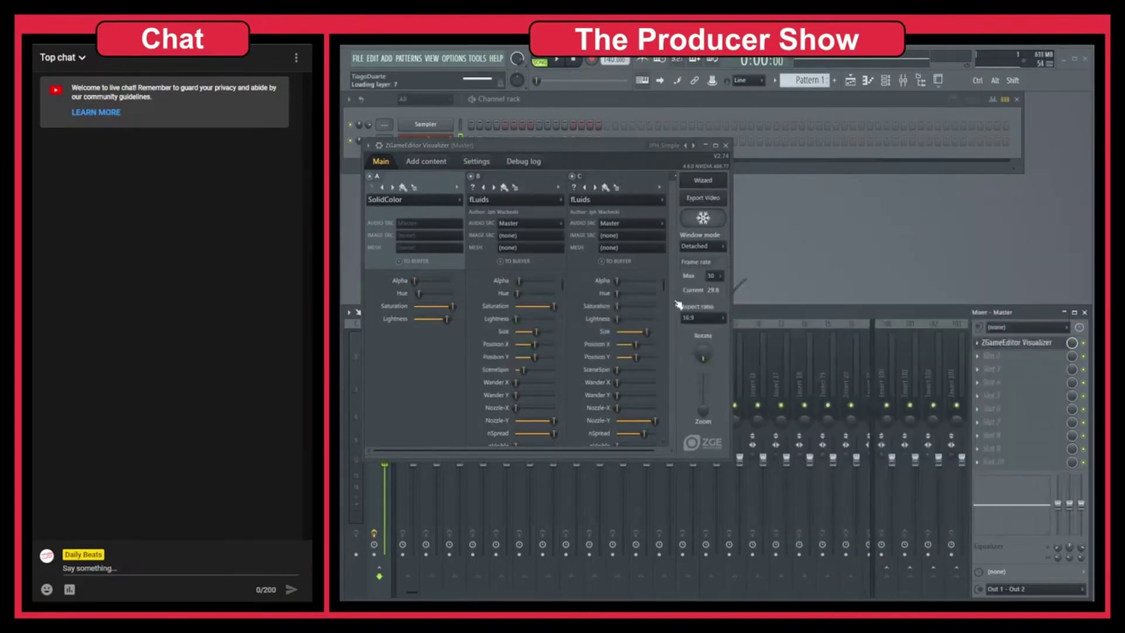
left_click_drag(662, 134, 730, 128)
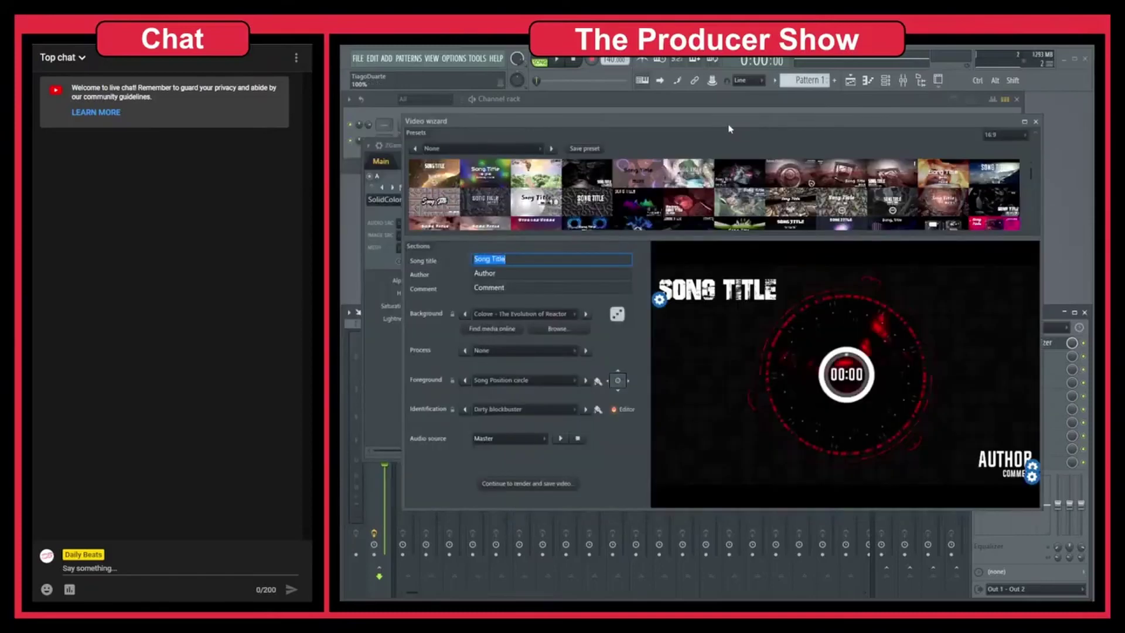
Step: Preview the presets Abstract Terrain Objects Diamond, Colove - The Evolution of EQ and Colove - Drone 02, then close the wizard and visualizer
left_click(838, 181)
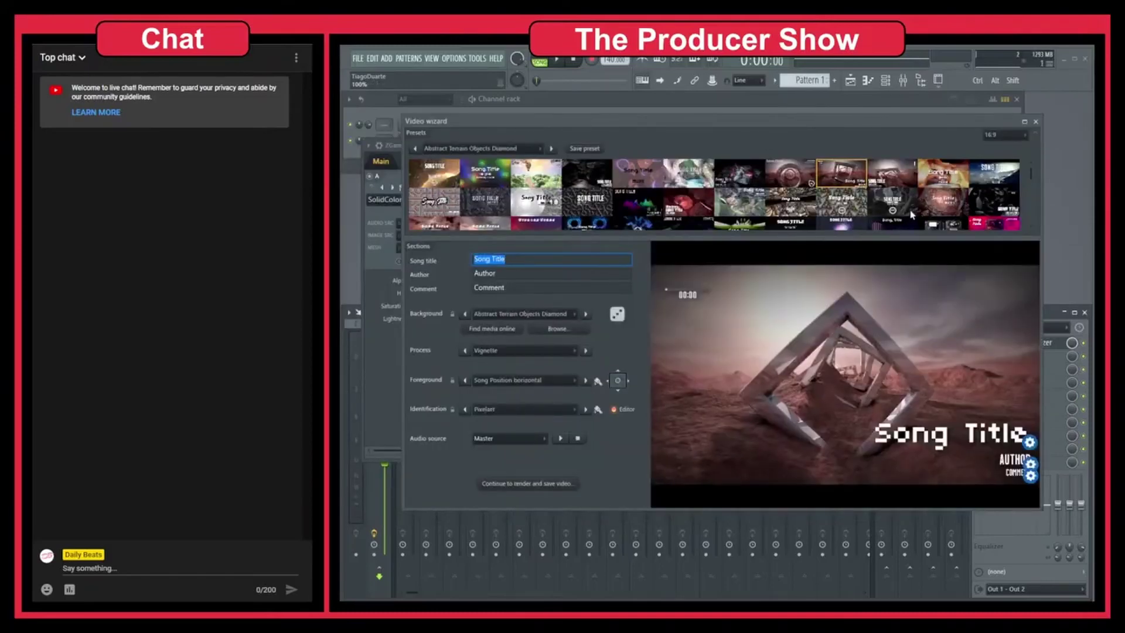
scroll(910, 215, "down", 3)
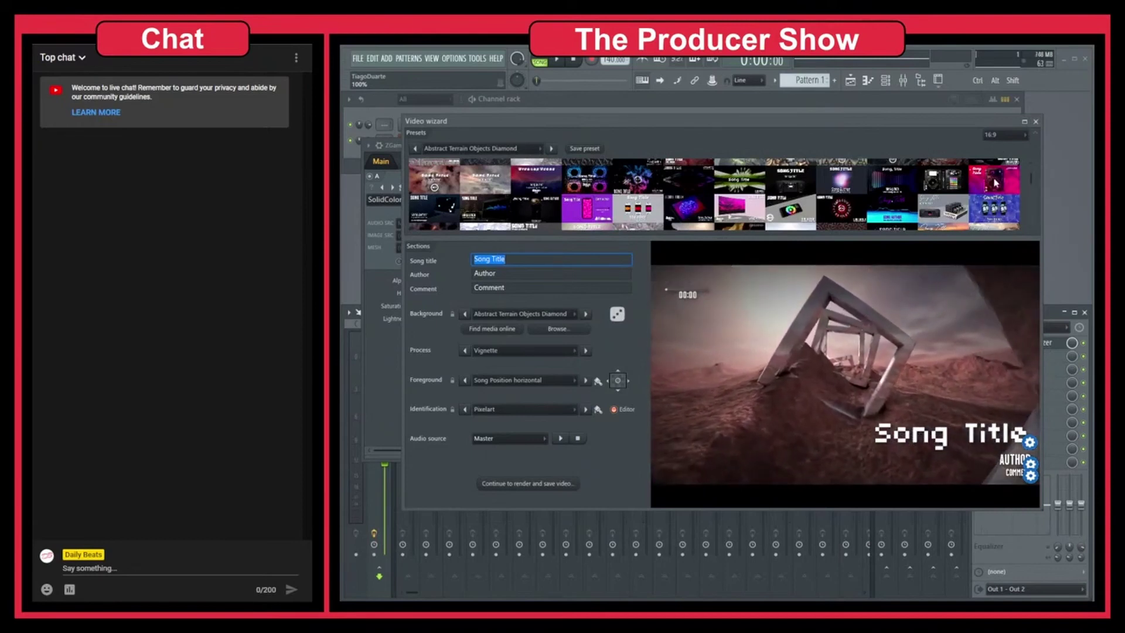
left_click(891, 185)
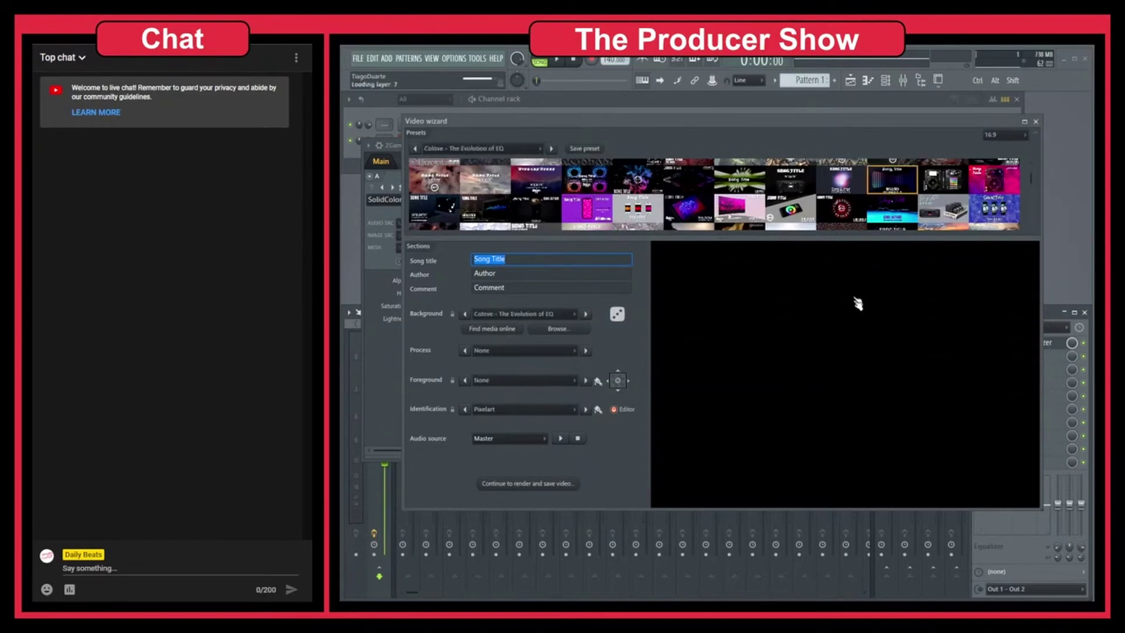
left_click(747, 194)
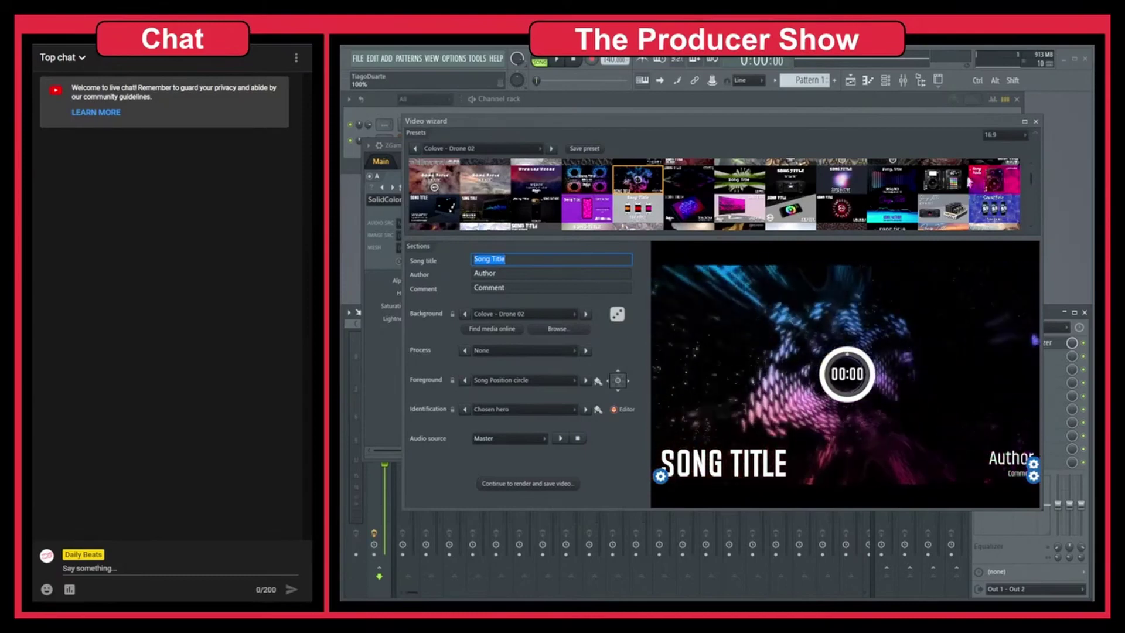
left_click(1036, 122)
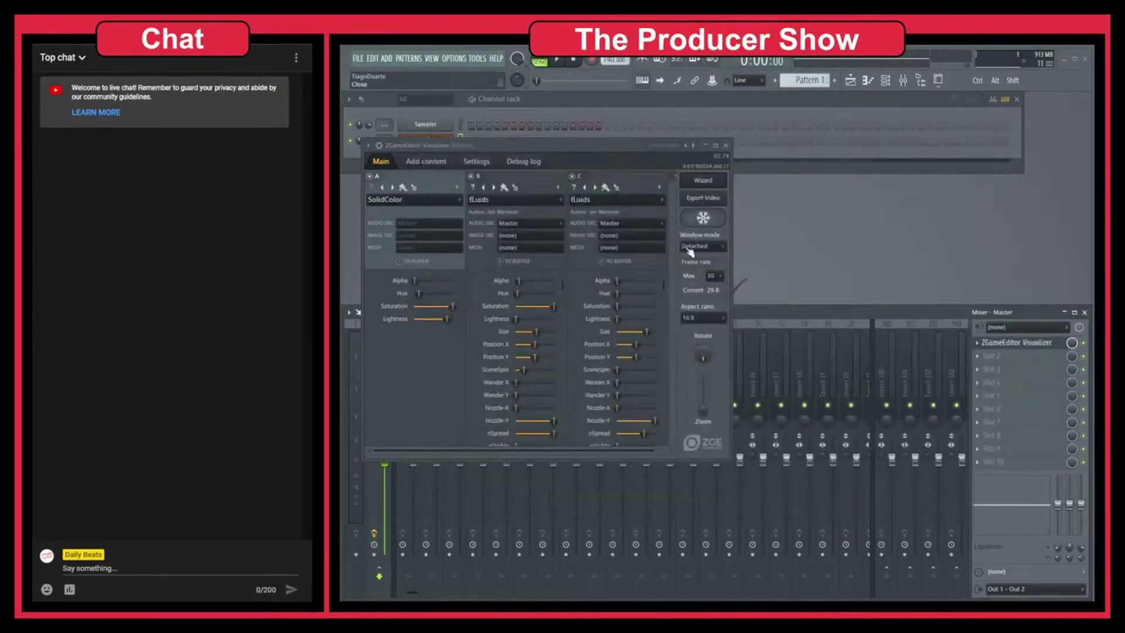
left_click(727, 146)
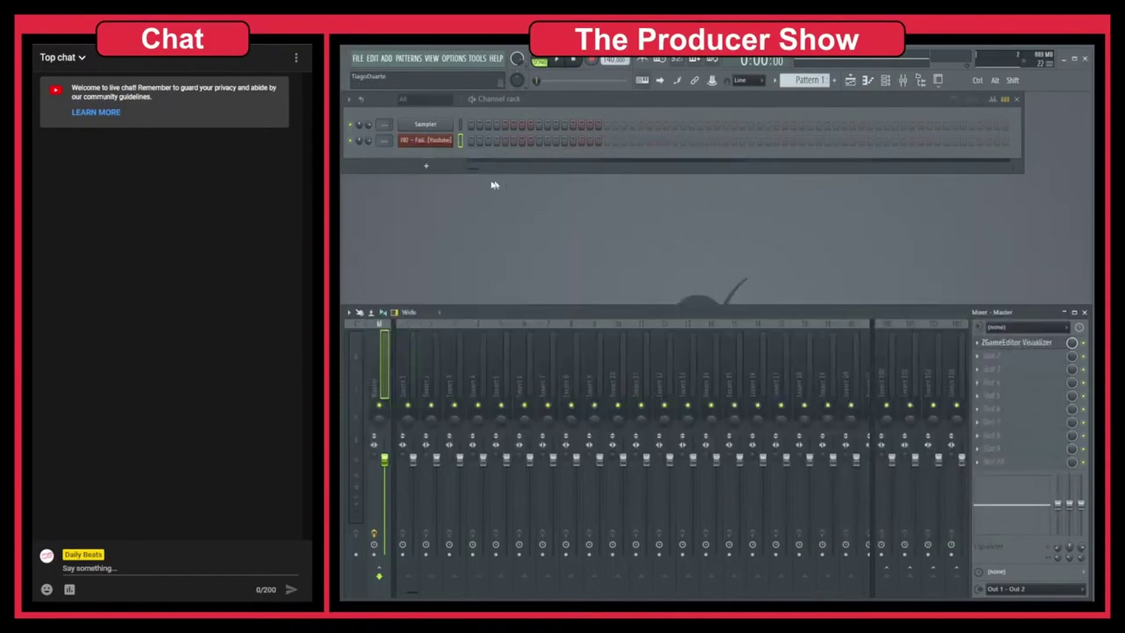